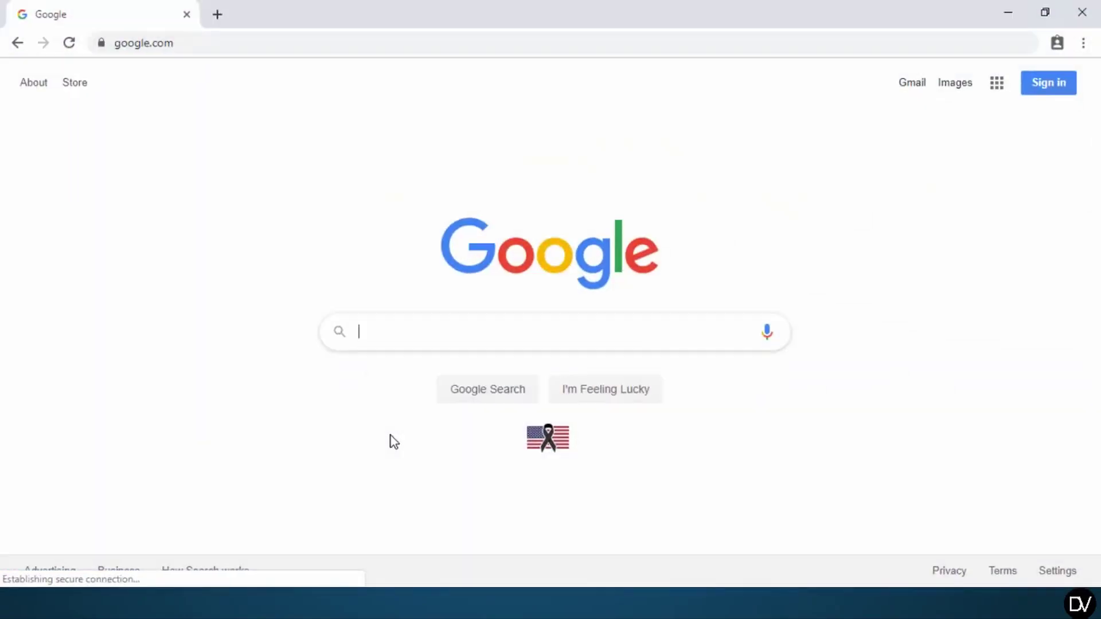
Search Google for 'wikidpad sourceforge'.
type("wikid")
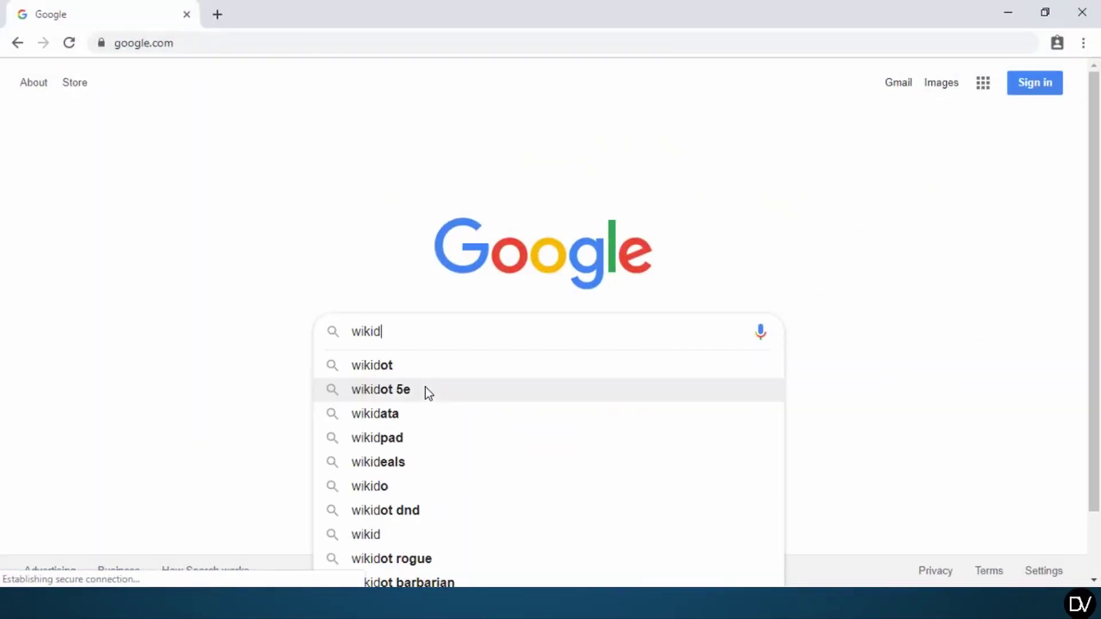
type("pad sourceforge")
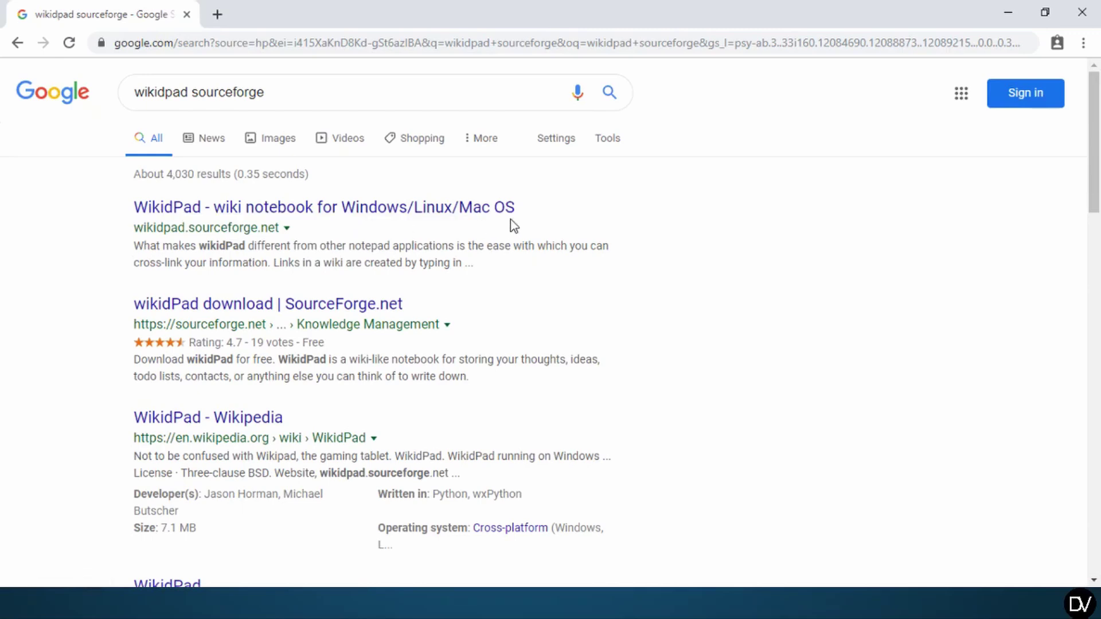
Open the wikidpad.sourceforge.net homepage and scroll to the WikidPad-2.2.exe link in the Download table.
left_click(295, 225)
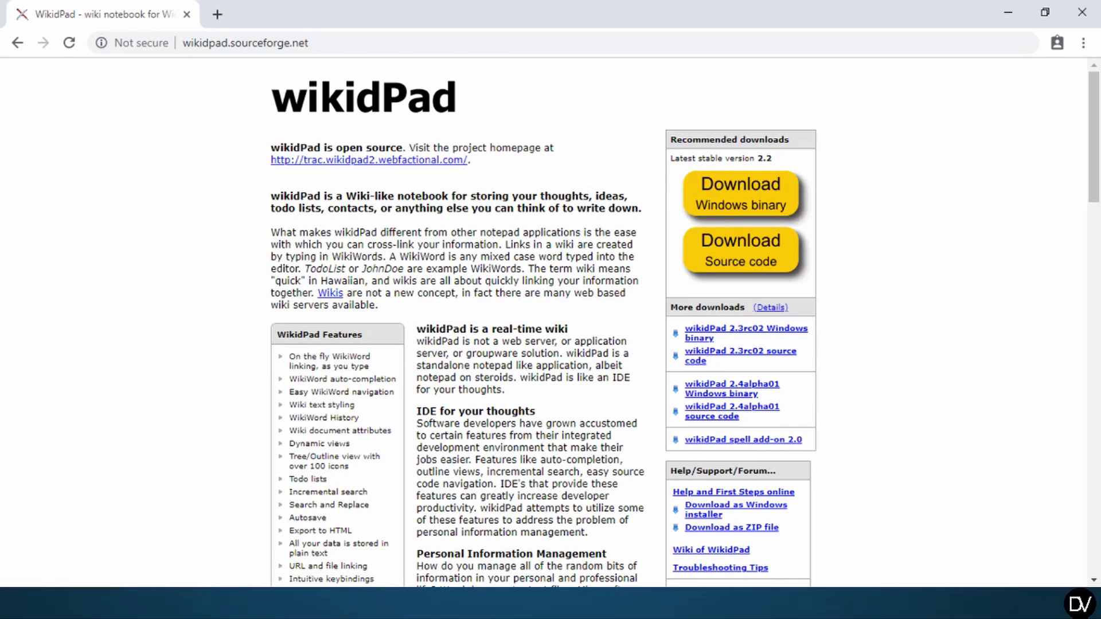
scroll(481, 212, "down", 7)
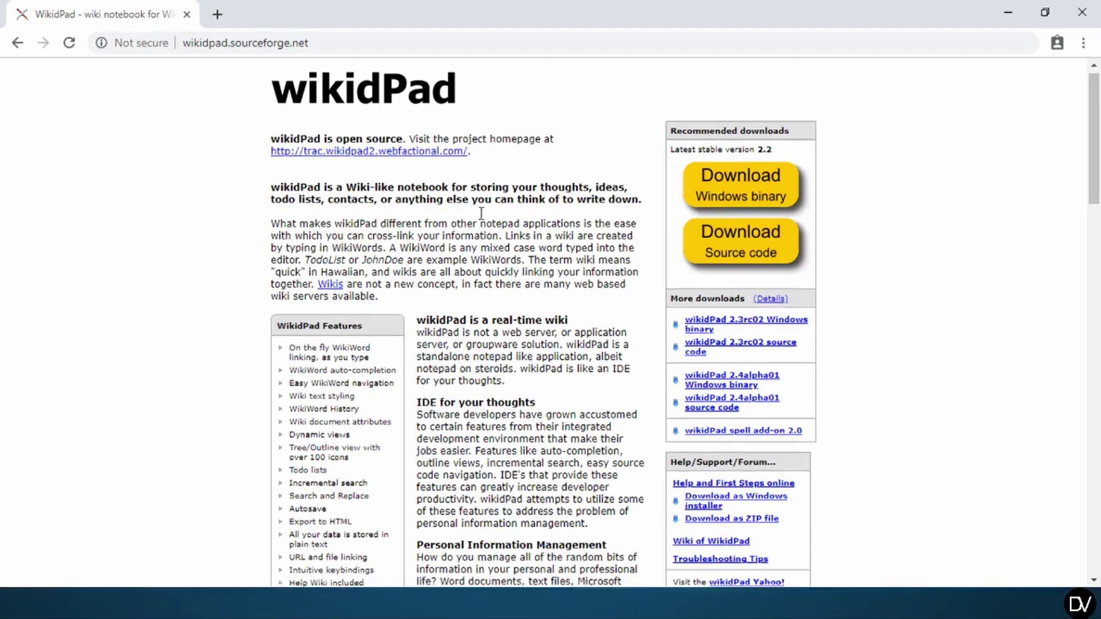
scroll(480, 213, "down", 9)
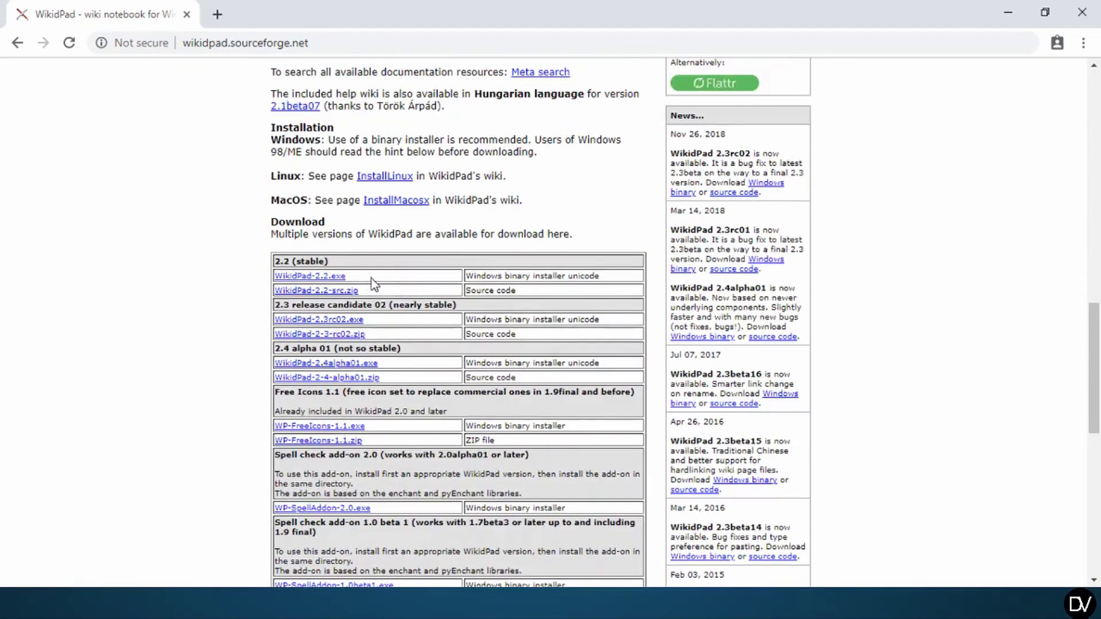
left_click_drag(351, 277, 275, 273)
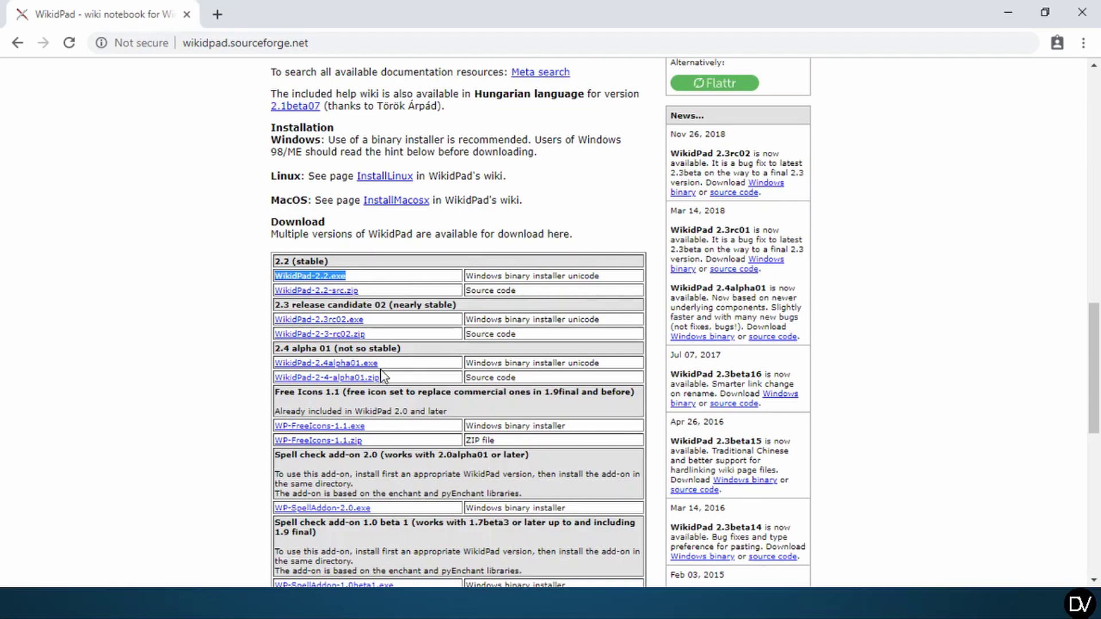
scroll(338, 387, "down", 2)
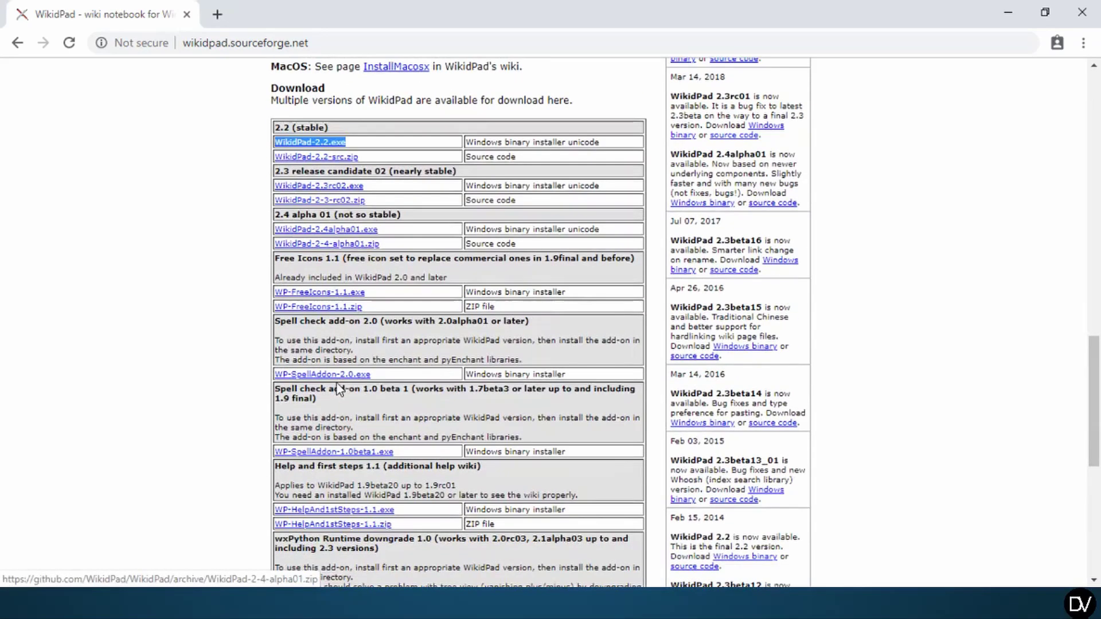
left_click_drag(389, 373, 238, 349)
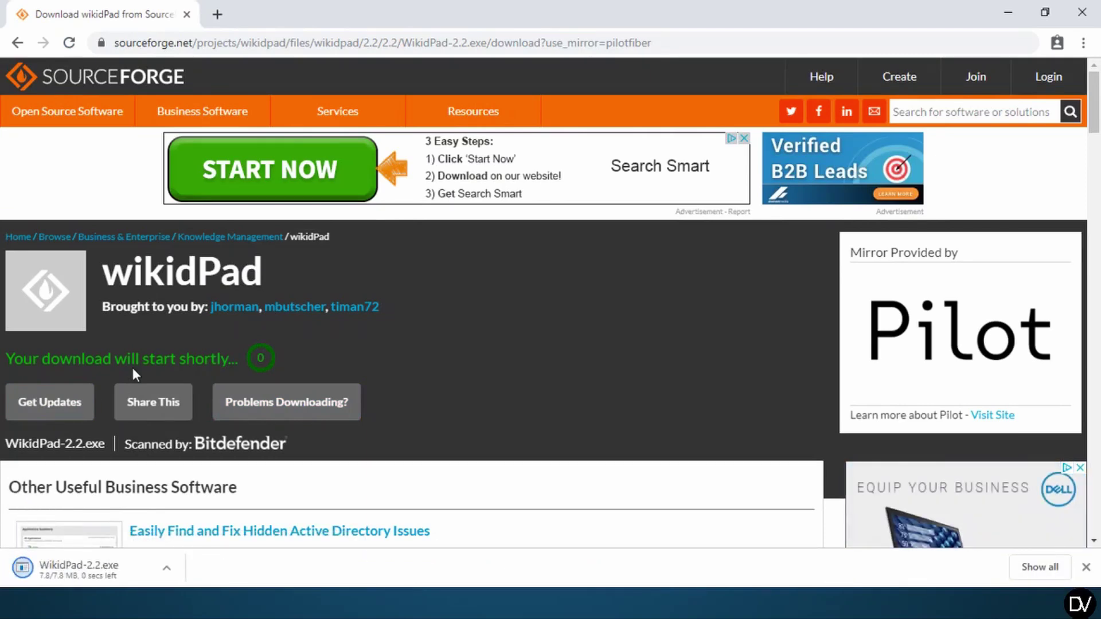
Bring up the options for the finished WikidPad-2.2.exe download.
left_click(174, 569)
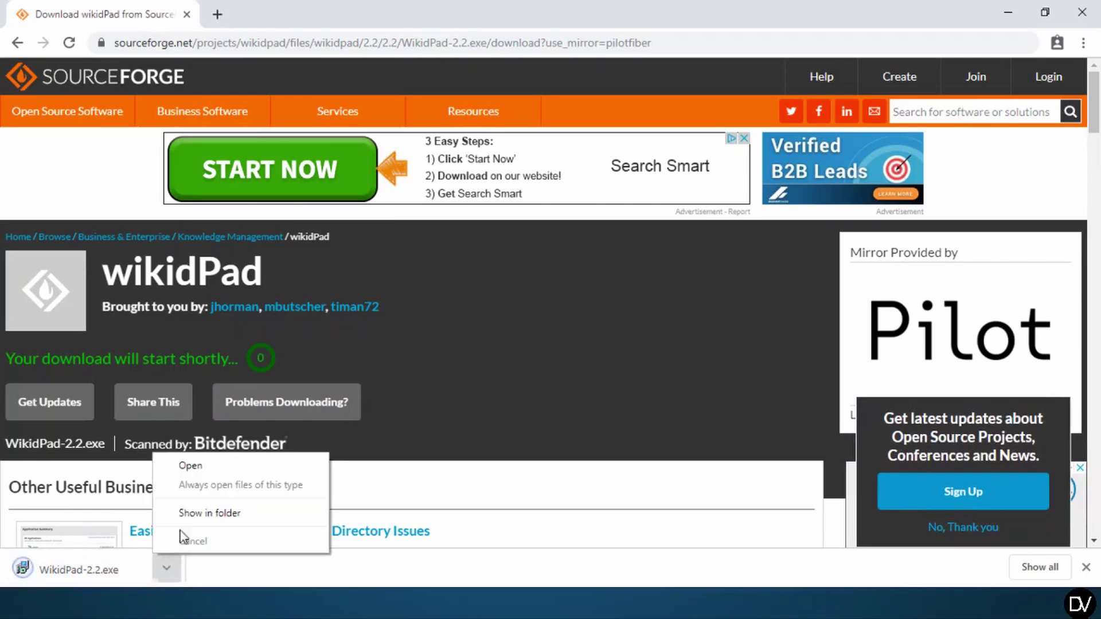
Run WikidPad-2.2 from the Downloads folder and center its Setup Wizard window.
left_click(209, 514)
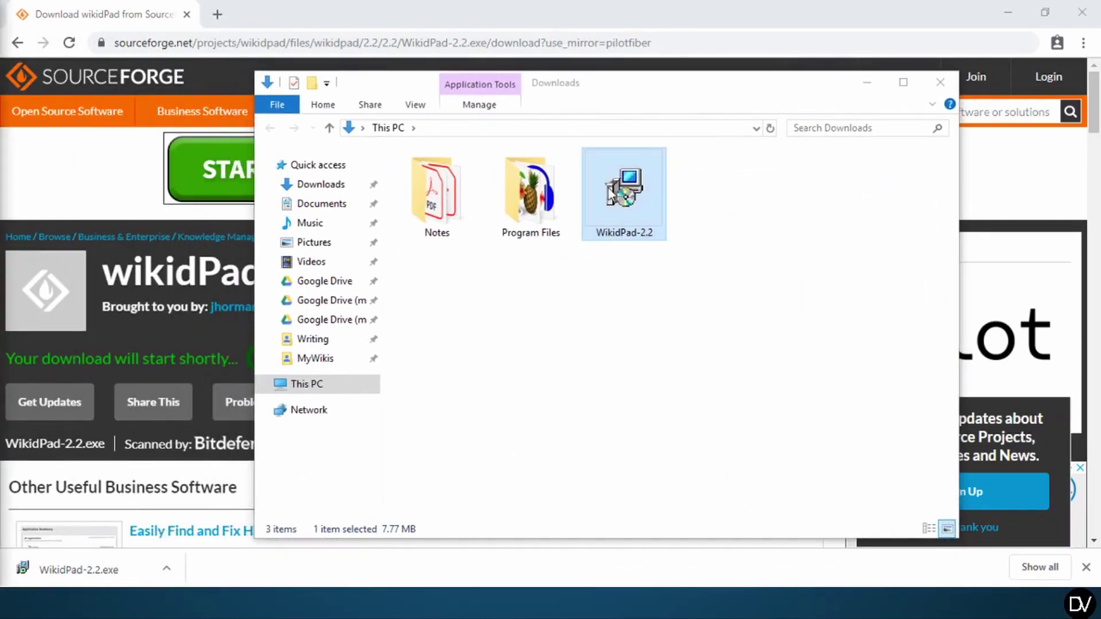
double_click(626, 198)
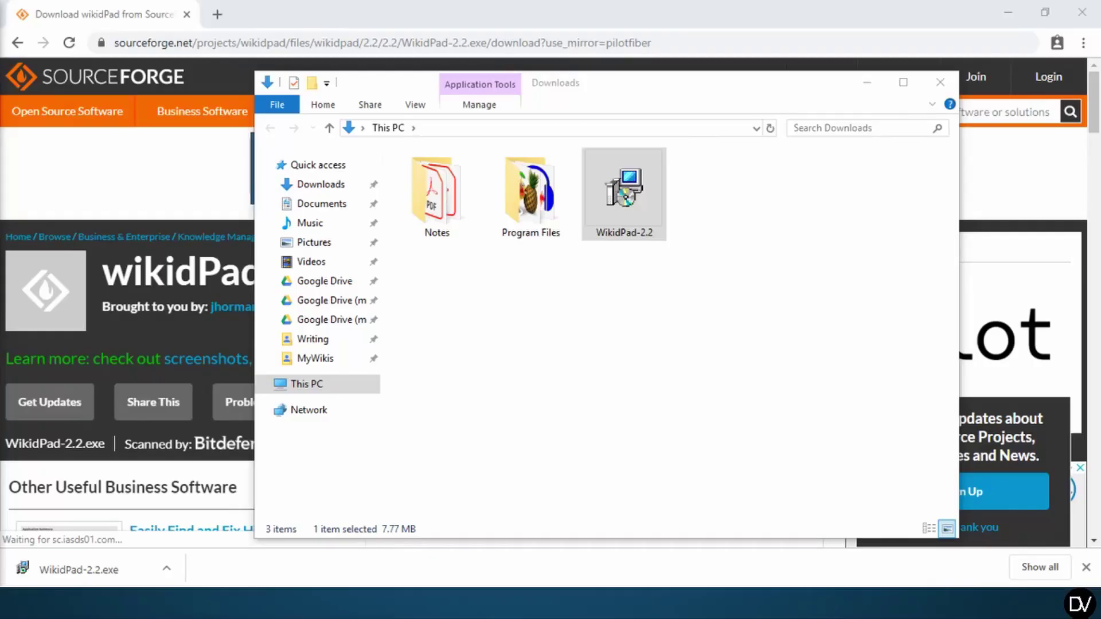
left_click_drag(0, 157, 596, 152)
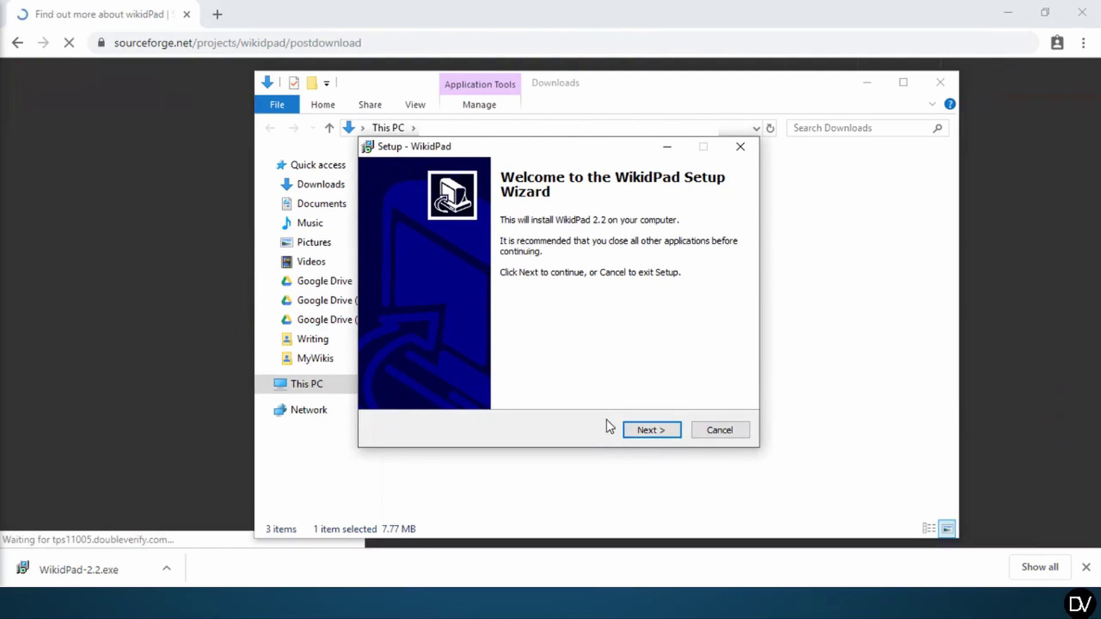
Pass the welcome page and accept the WikidPad licence agreement.
left_click(627, 429)
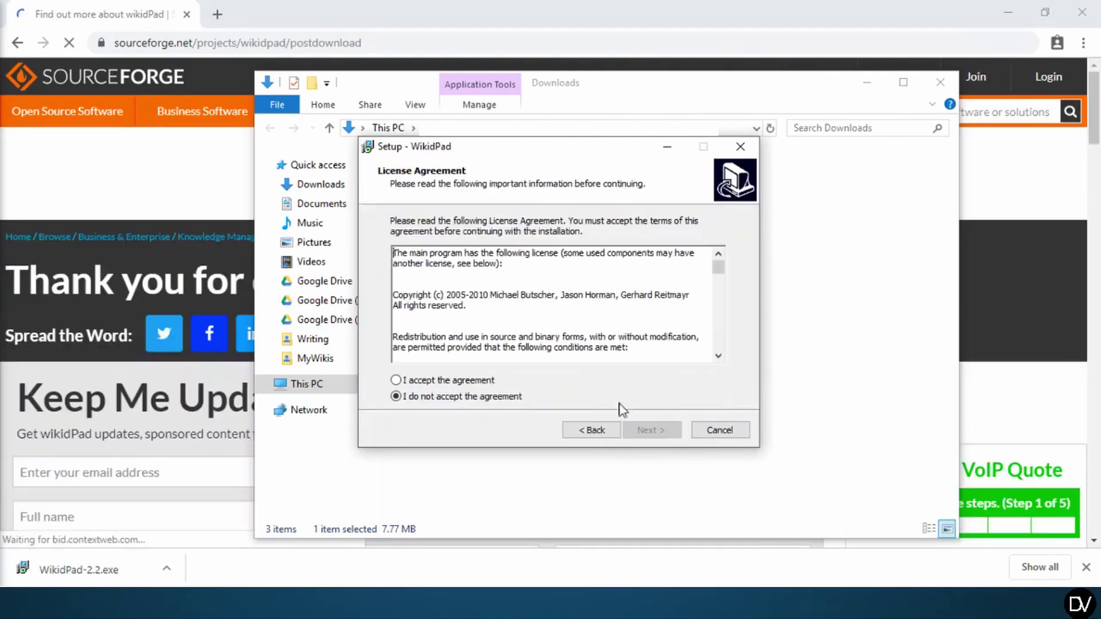
left_click(444, 381)
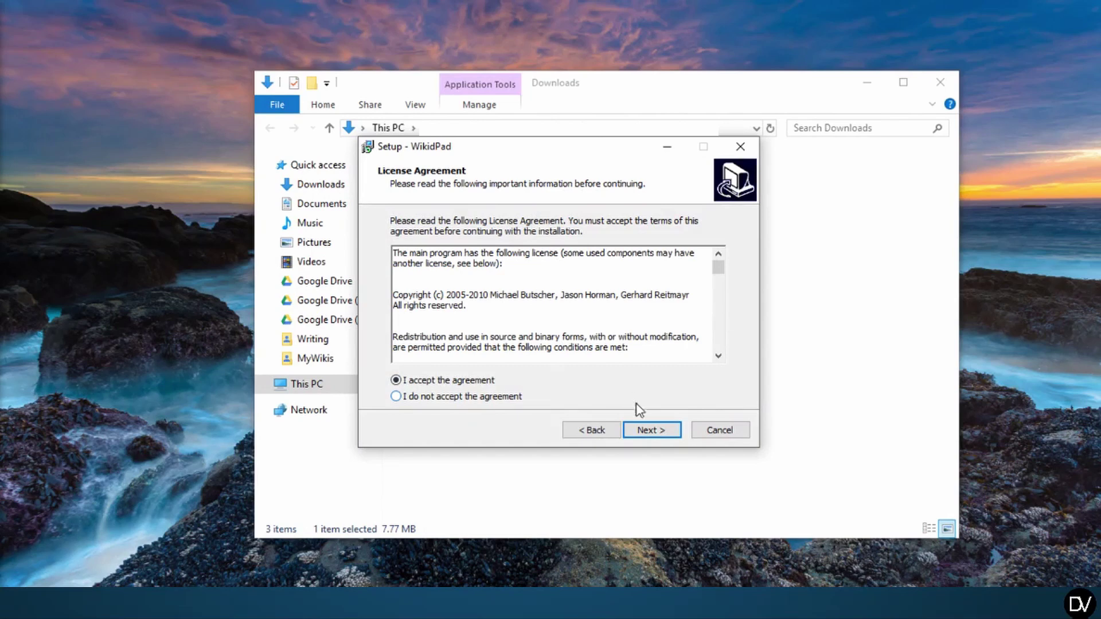
left_click(652, 434)
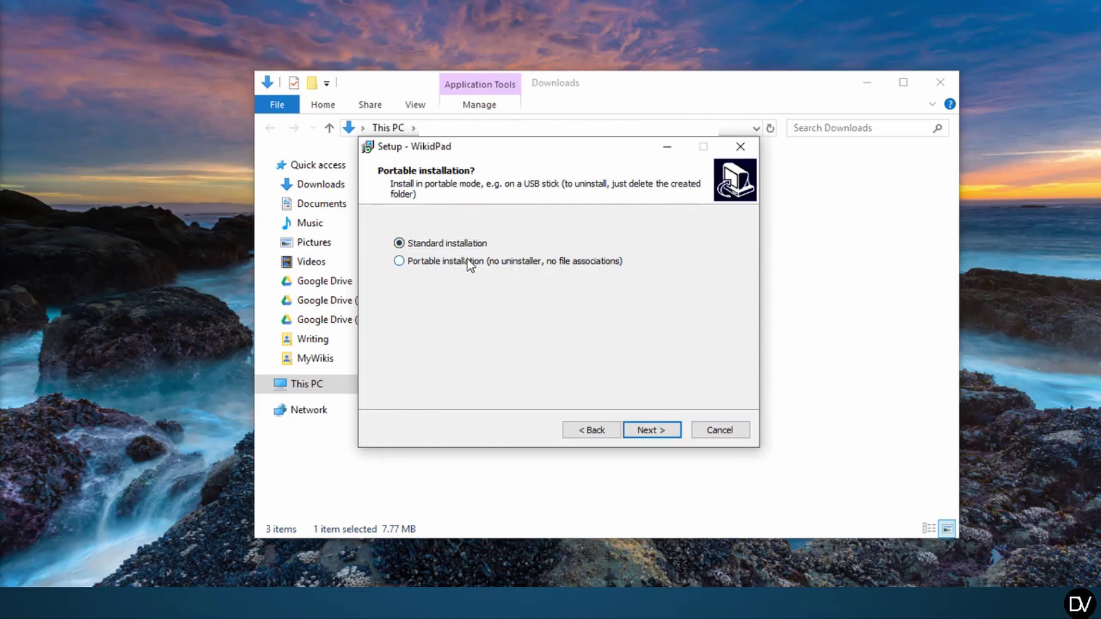
Keep Standard installation for All Users and continue to the destination page.
left_click(658, 431)
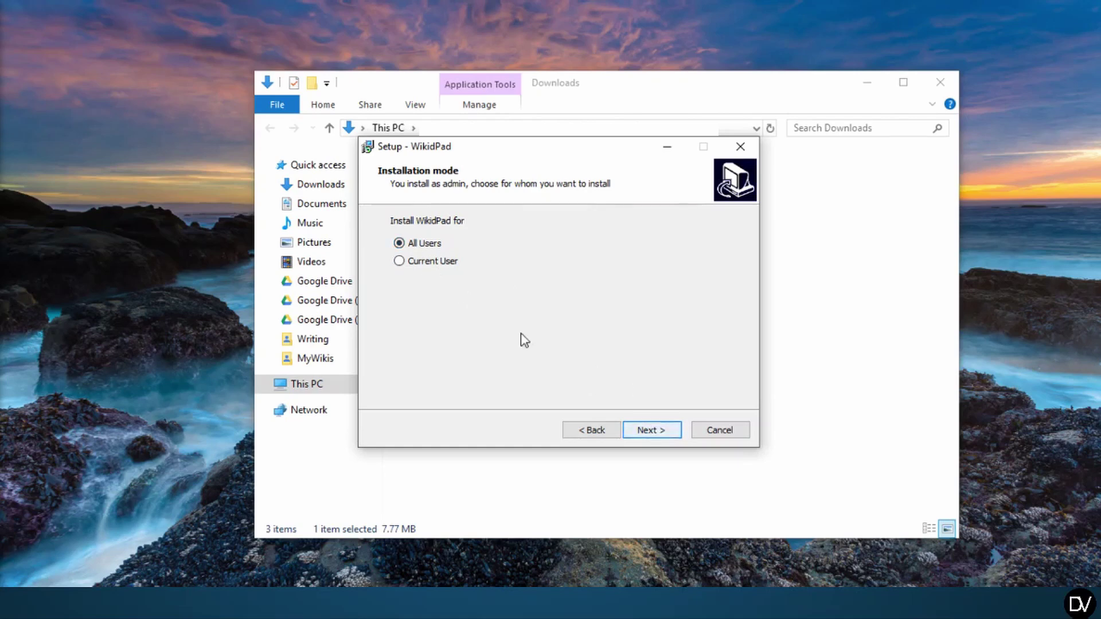
left_click(655, 431)
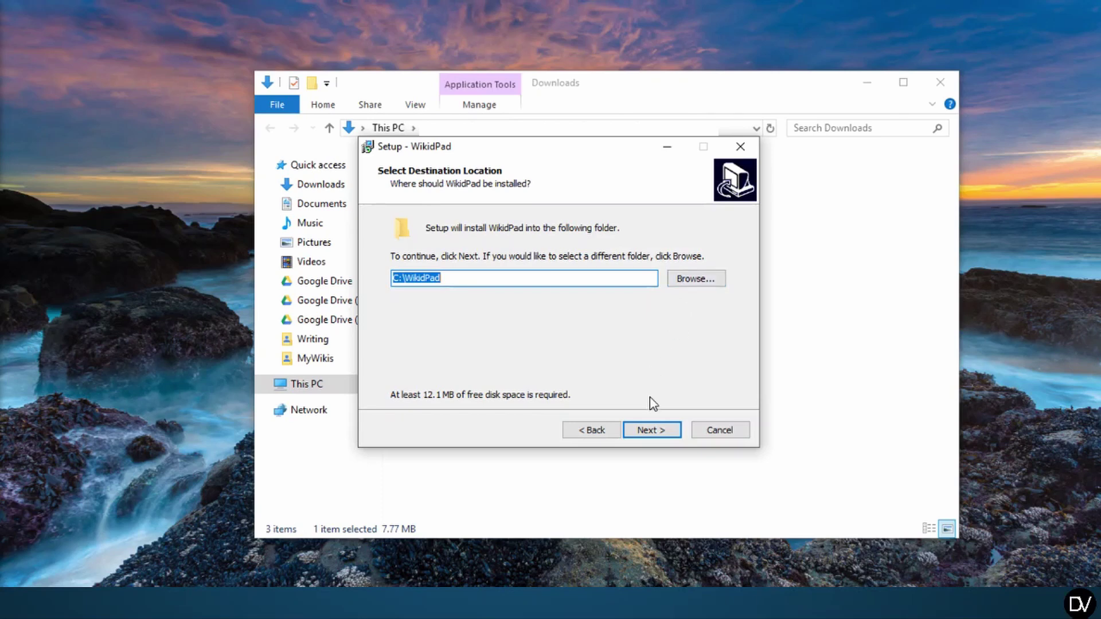
Keep C:\WikidPad, the WikidPad Start menu folder and both extra tasks, then exit setup.
left_click(650, 432)
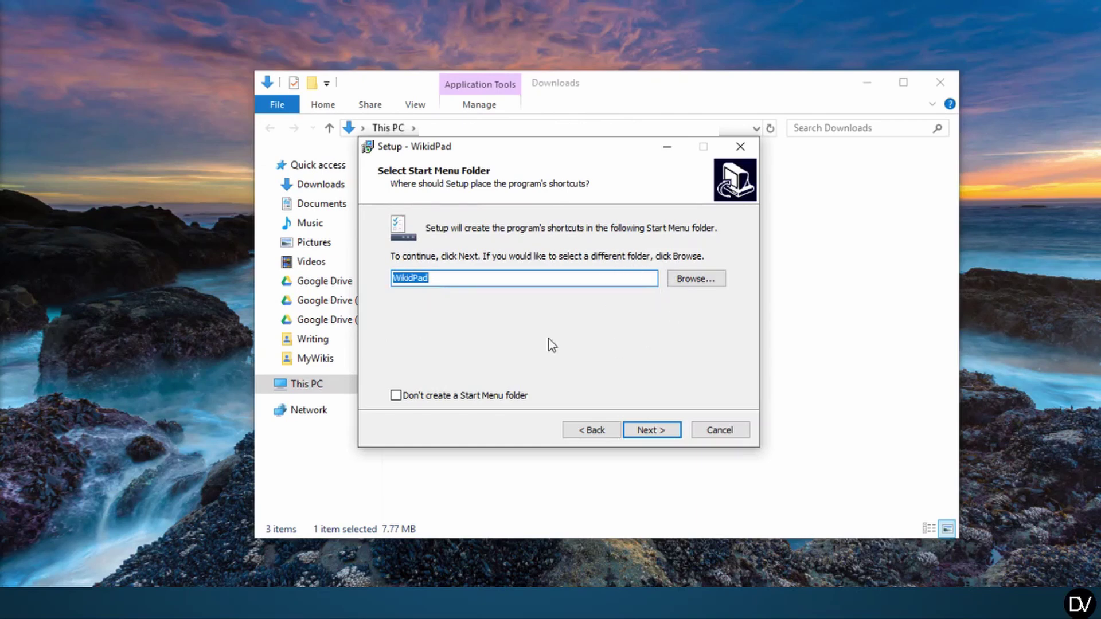
left_click(653, 439)
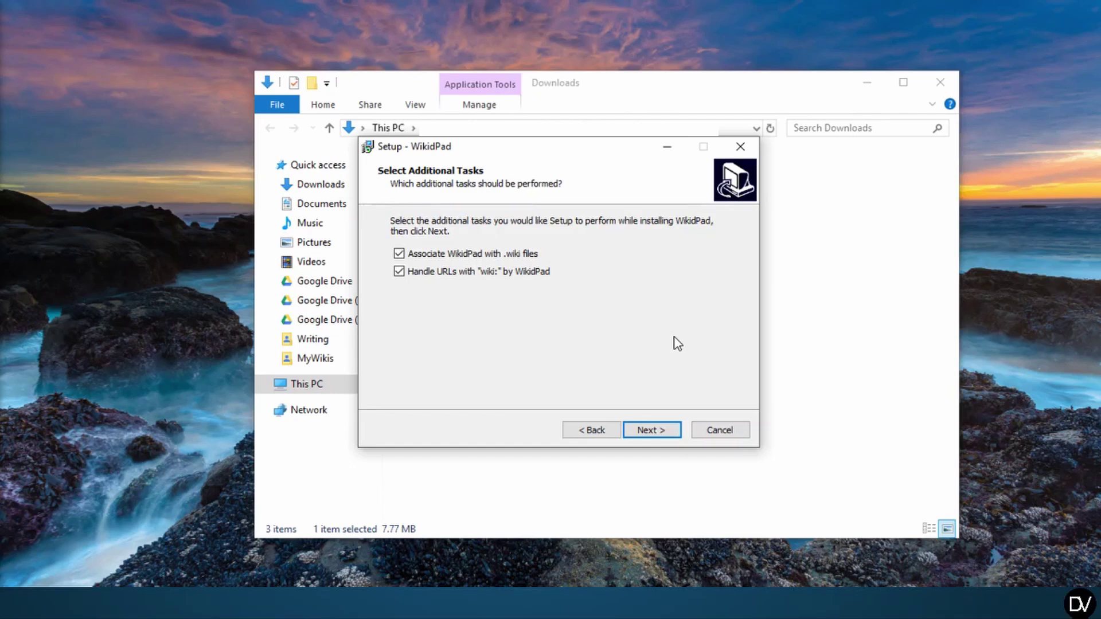
left_click(658, 430)
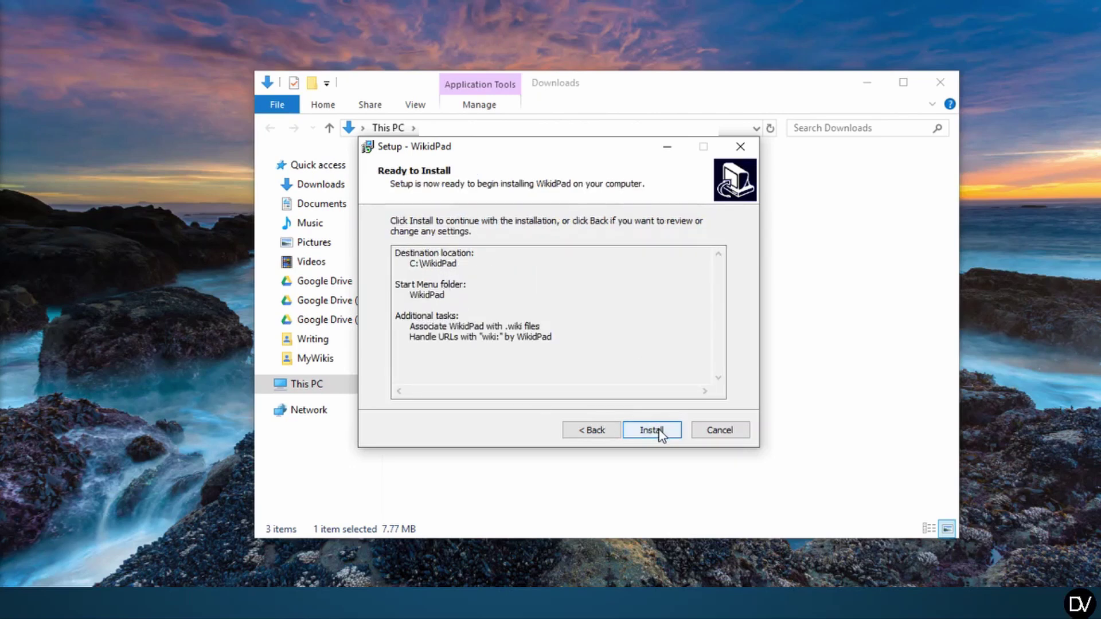
left_click(709, 429)
left_click(610, 379)
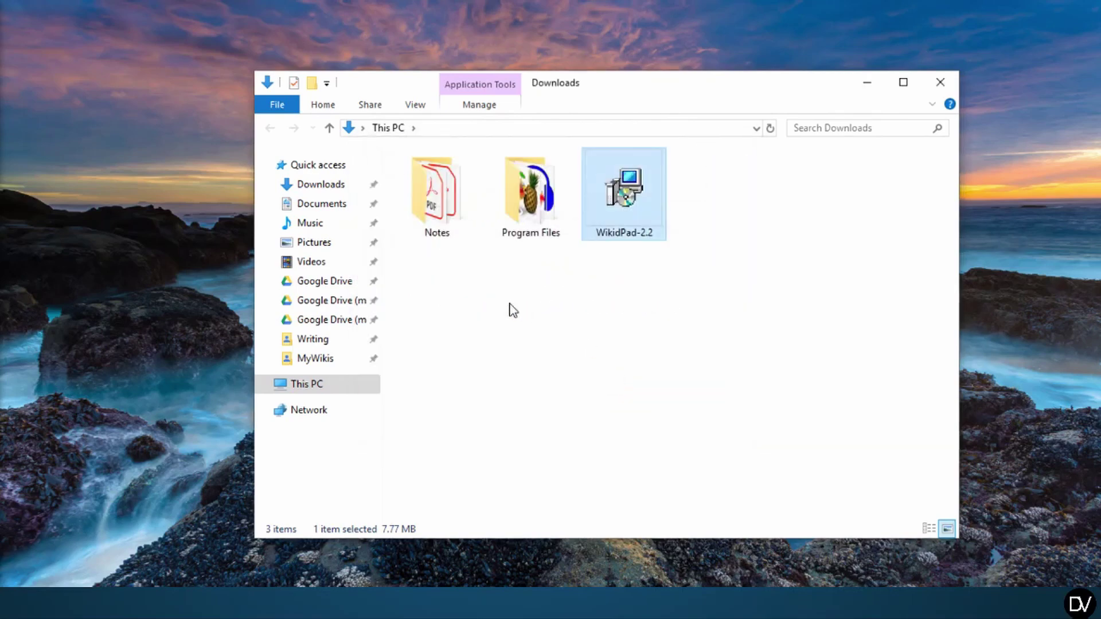
Minimize the Downloads window and launch WikidPad from its Start menu folder.
left_click(624, 360)
left_click(867, 82)
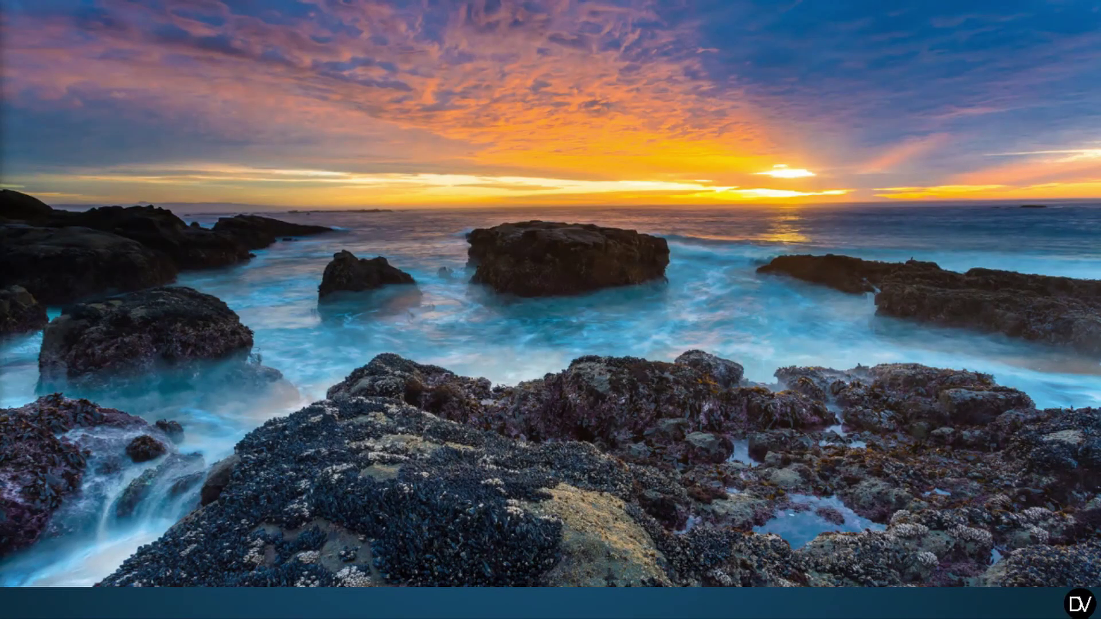
key("super")
scroll(141, 389, "down", 20)
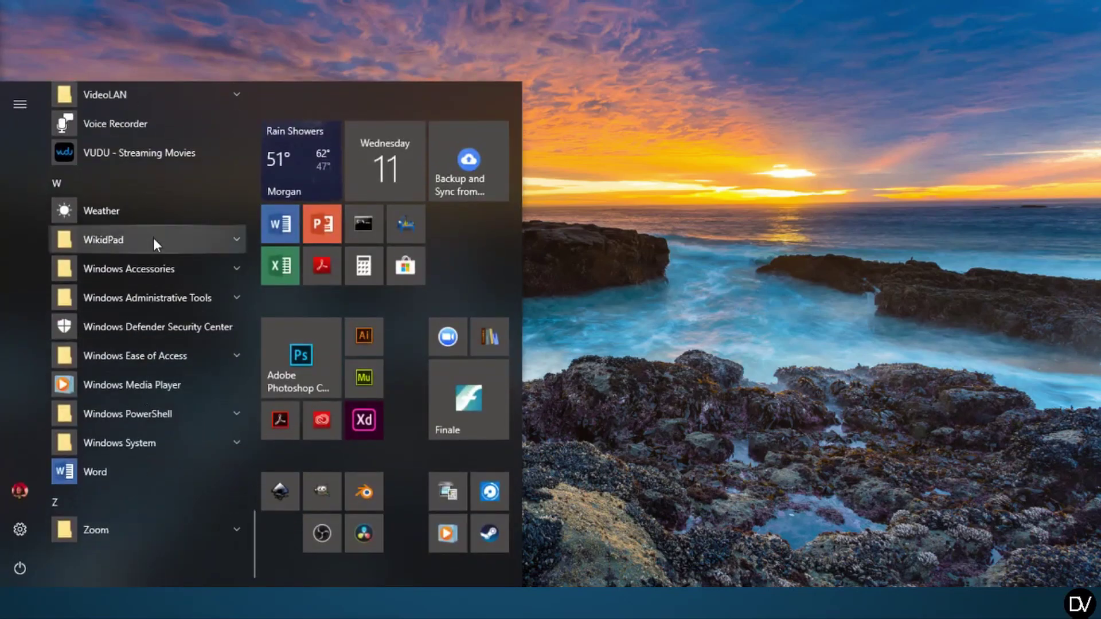
left_click(152, 238)
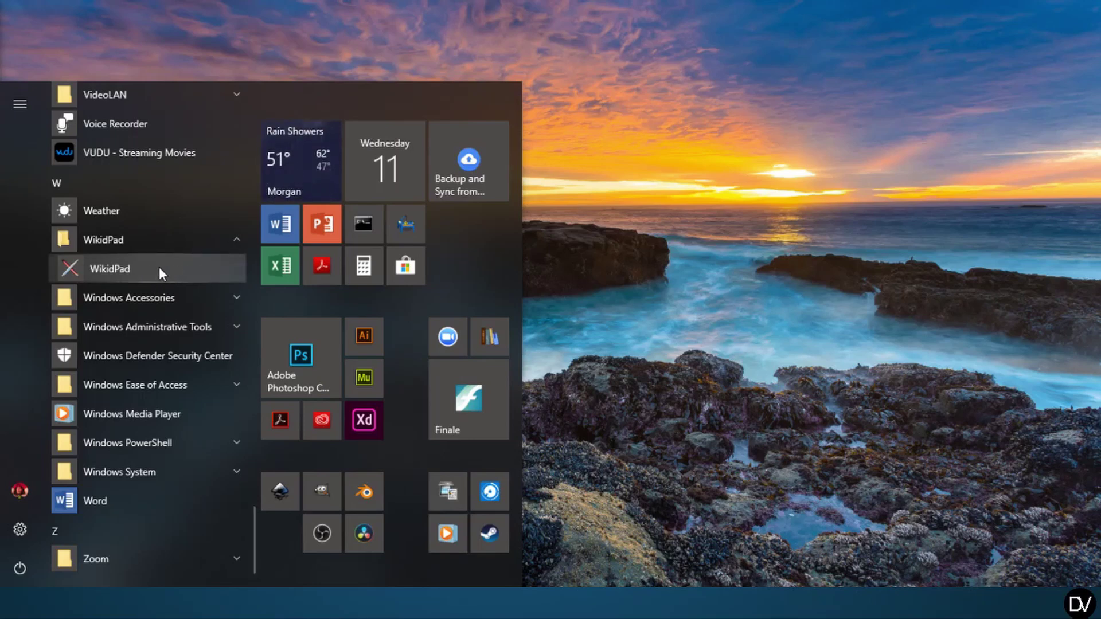
scroll(159, 255, "down", 1)
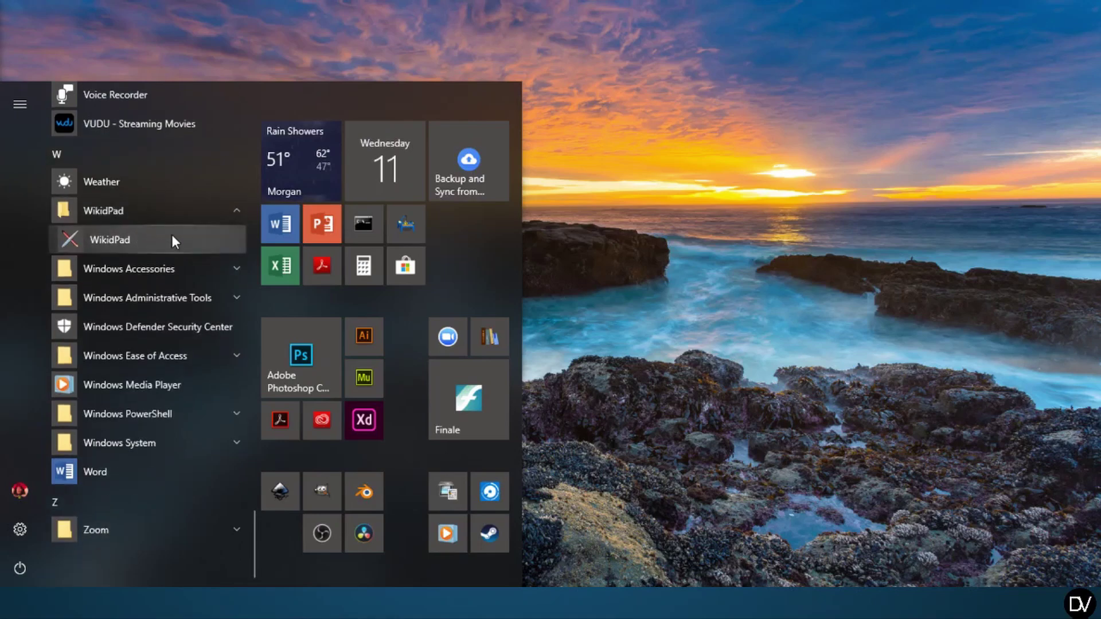
left_click(141, 242)
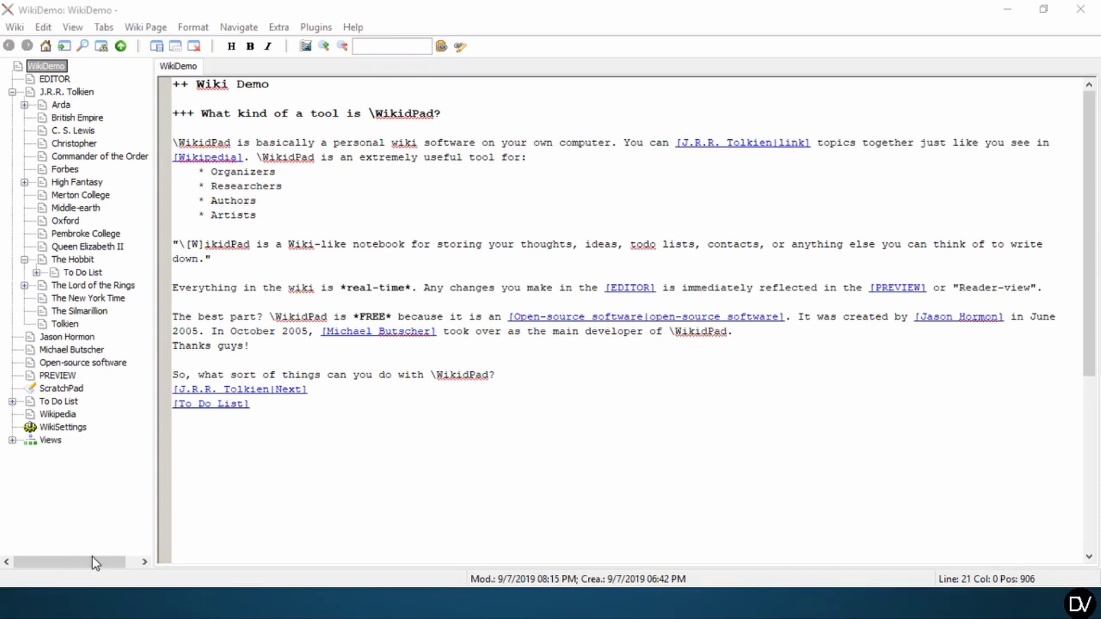
Place the cursor at the end of the Wiki Demo page in the editor.
left_click(374, 474)
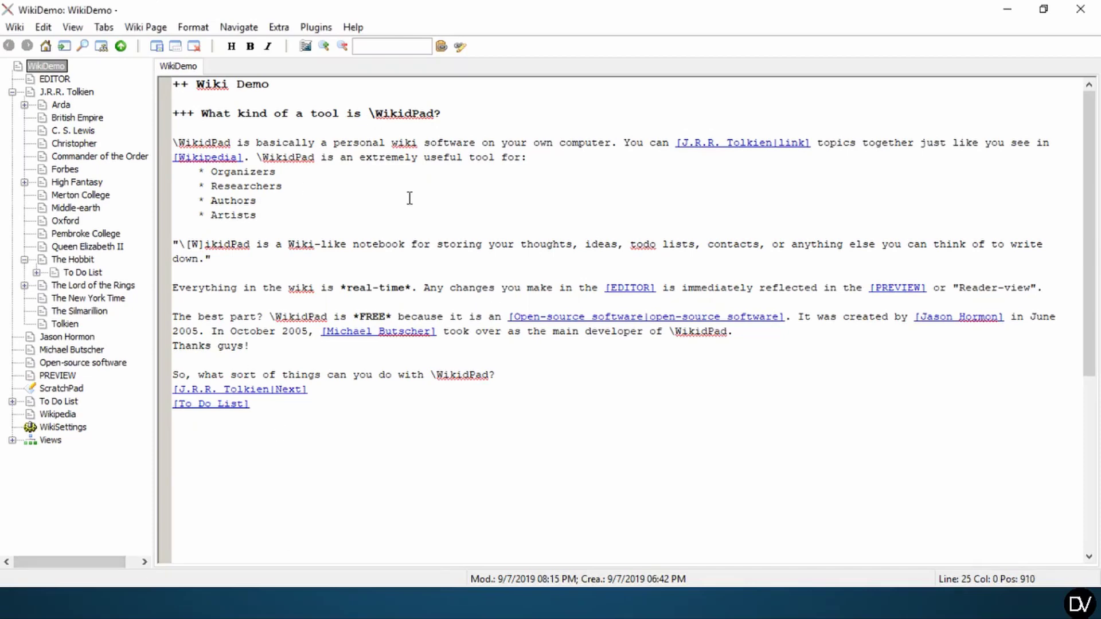